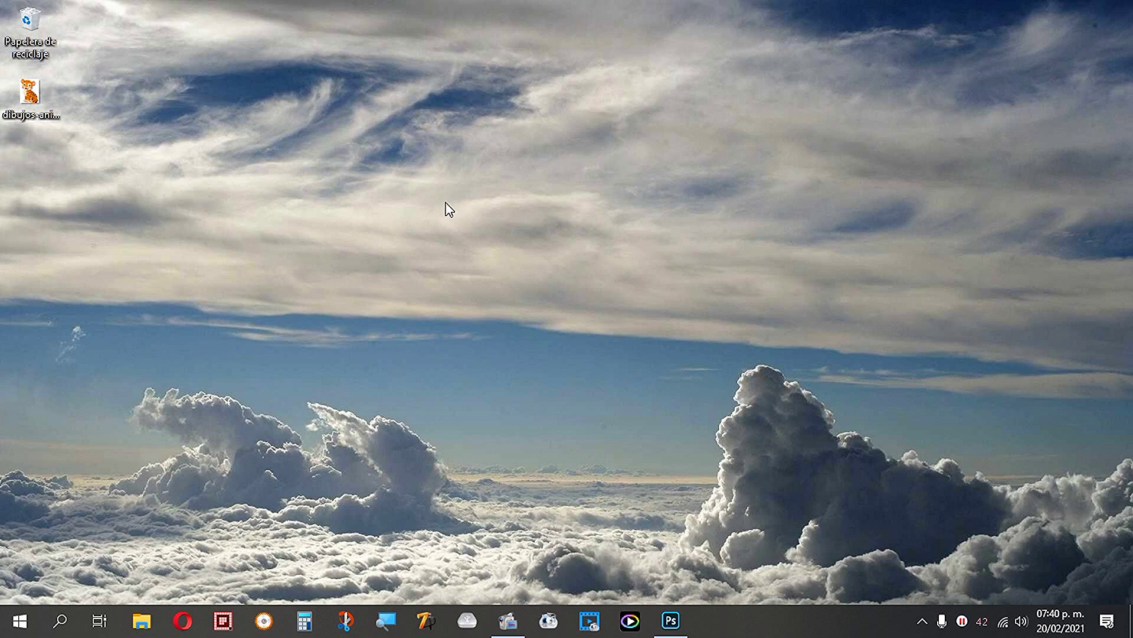
# Preview the cartoon tiger image, then drag the file into a restored-down Photoshop window.
pyautogui.doubleClick(42, 95)
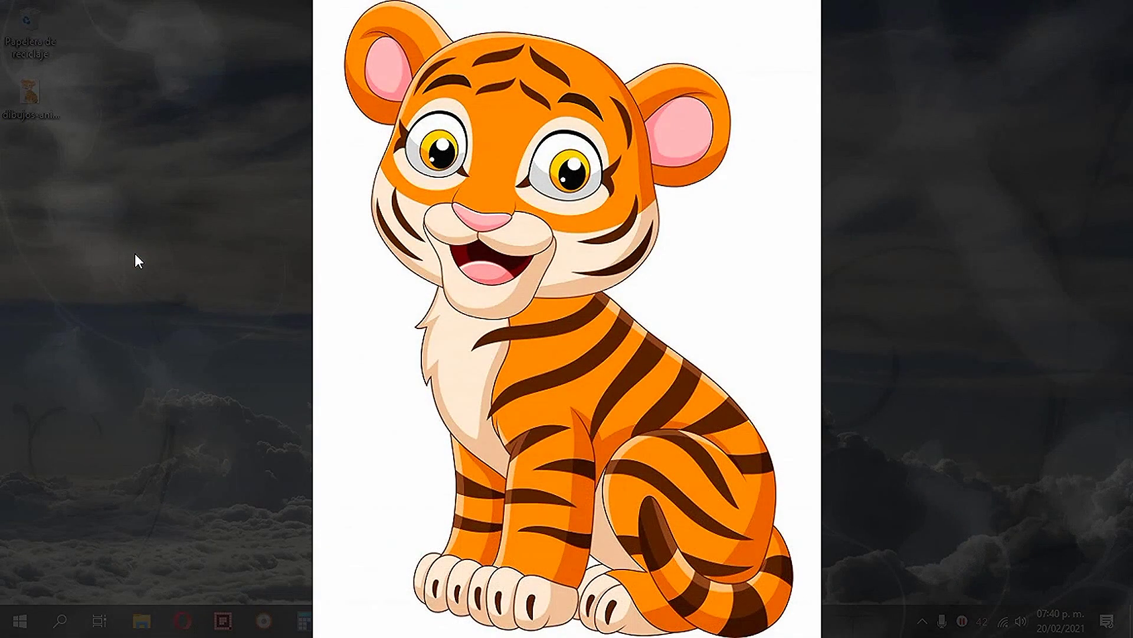
pyautogui.click(135, 255)
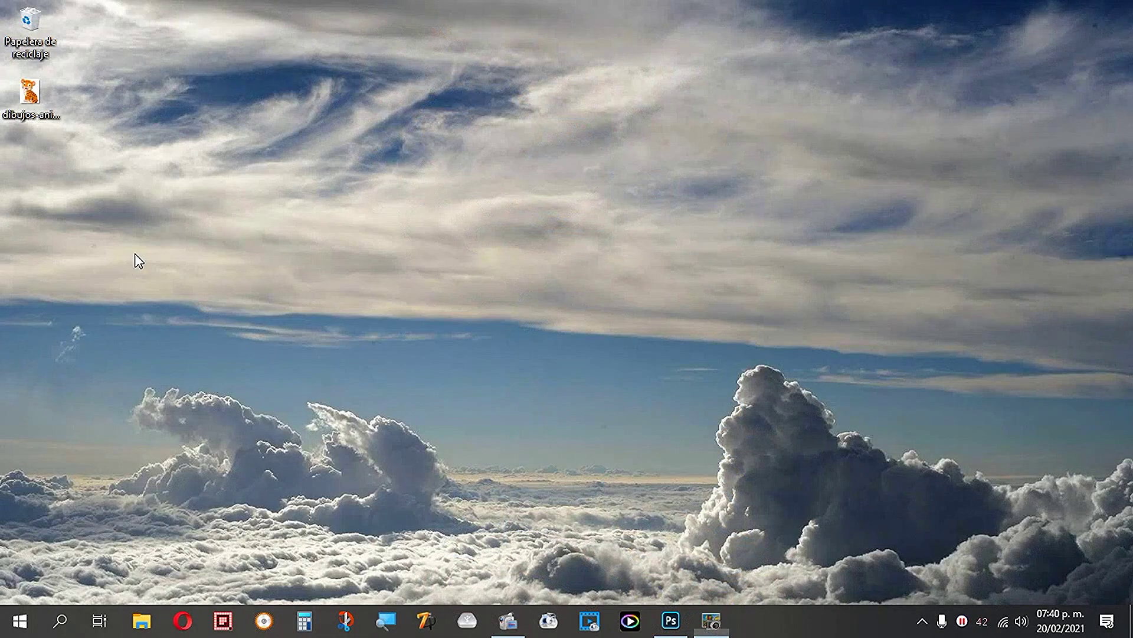
pyautogui.click(670, 620)
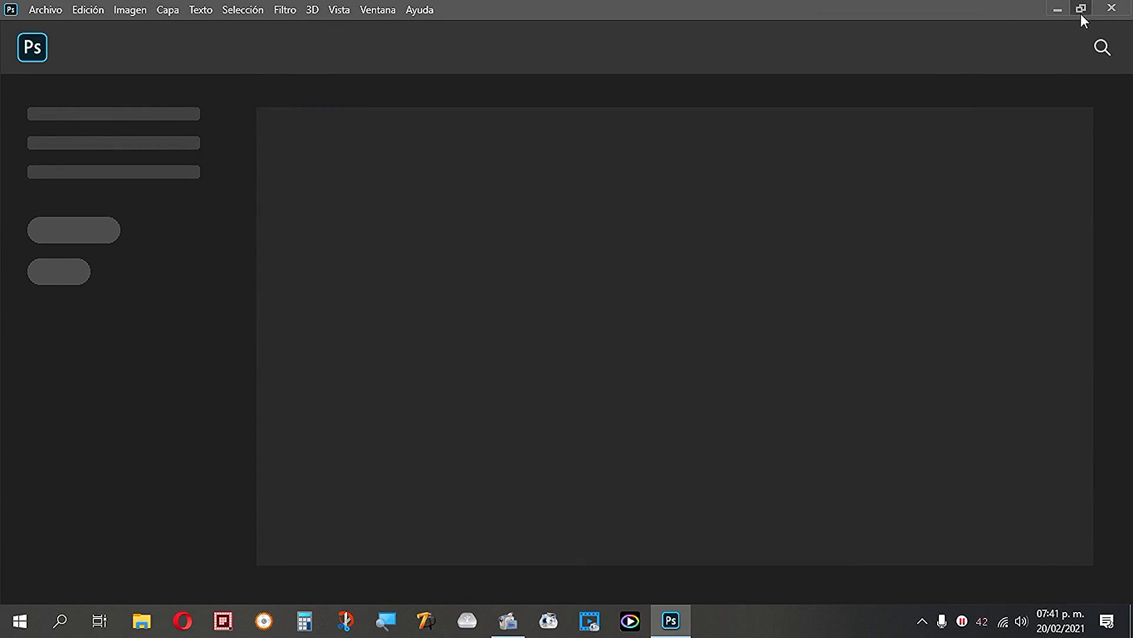
pyautogui.click(1081, 9)
pyautogui.moveTo(42, 91); pyautogui.dragTo(519, 207)
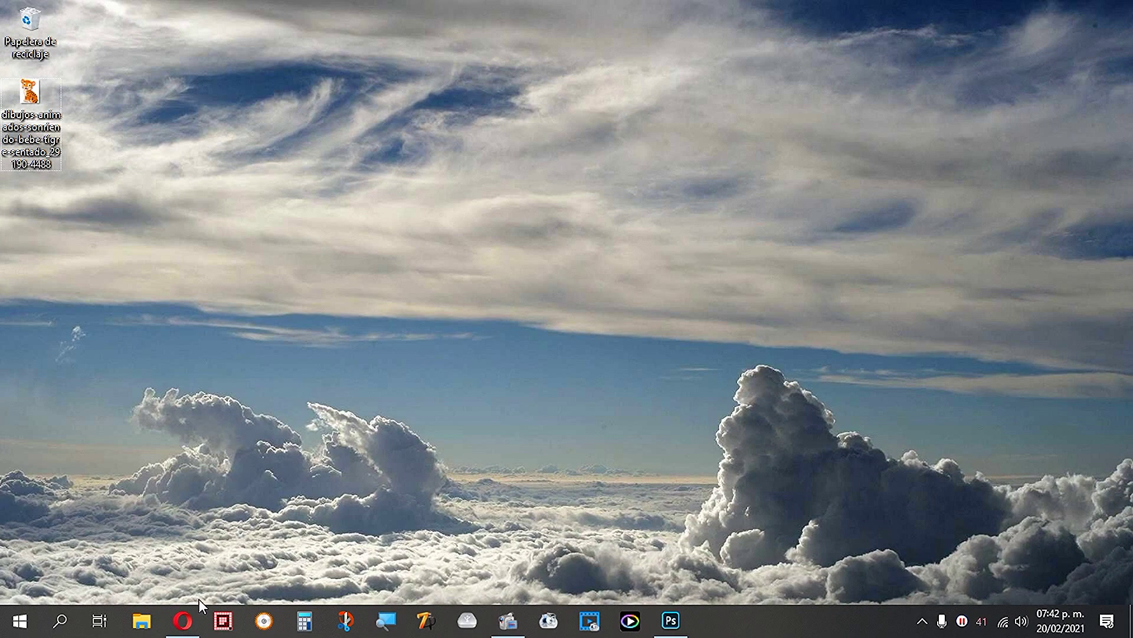
# Browse pcfreetime.com to the Format Factory product page.
pyautogui.click(195, 614)
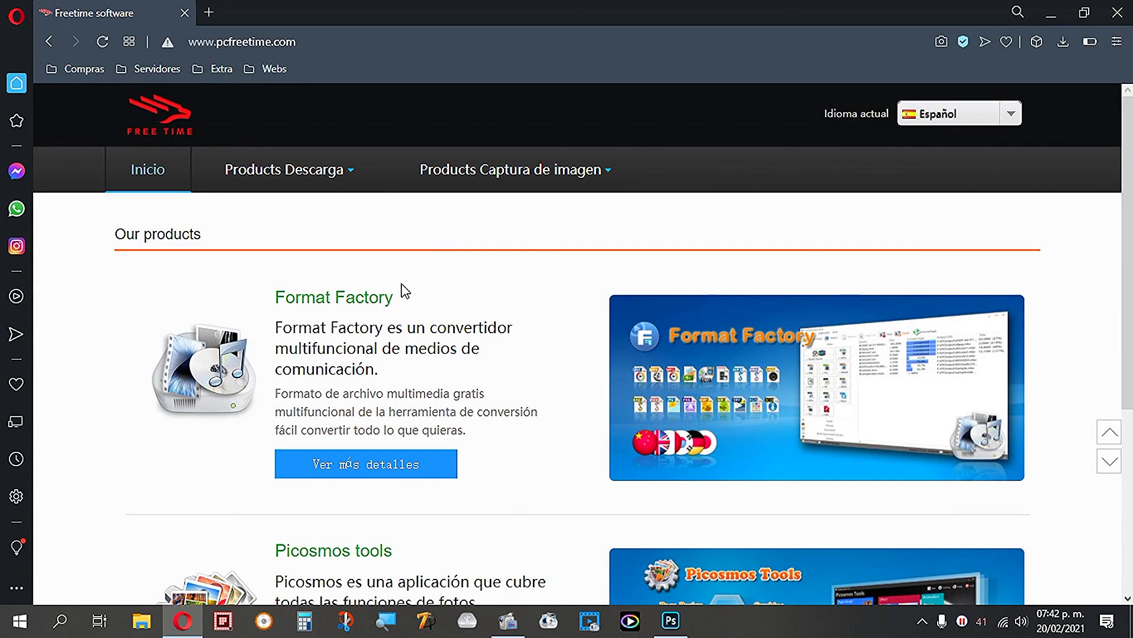
pyautogui.click(374, 42)
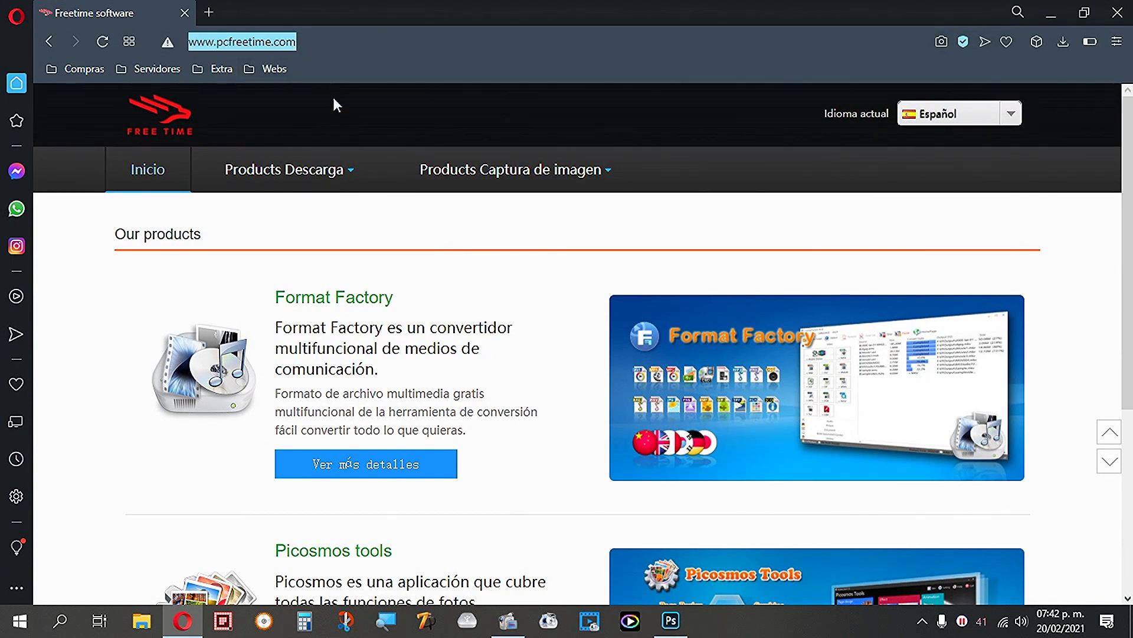
pyautogui.press('Escape')
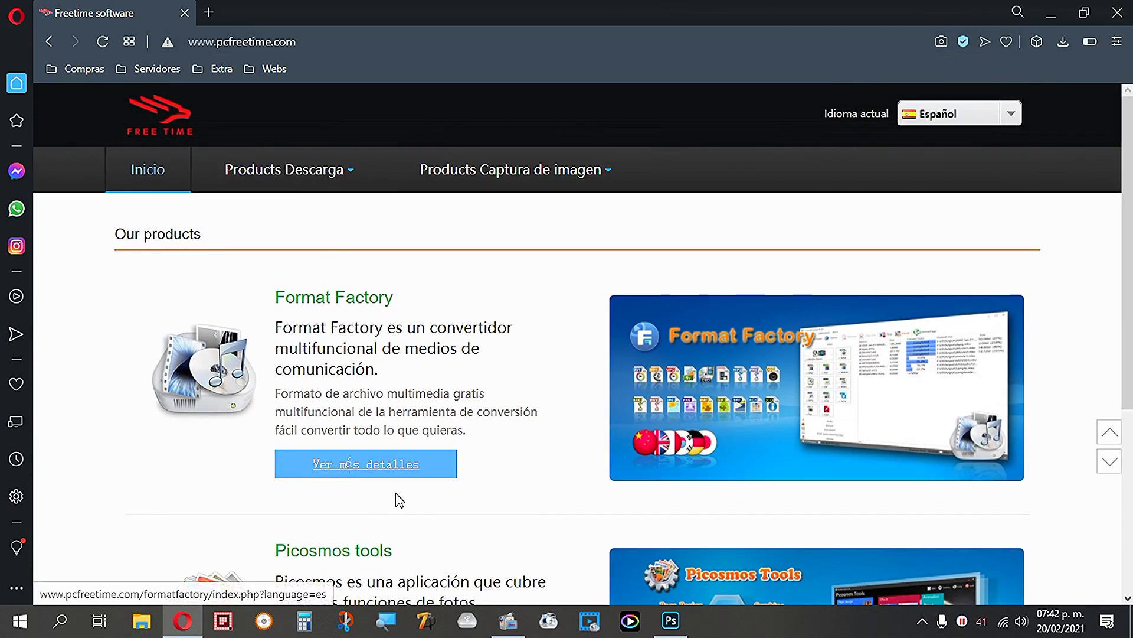
pyautogui.click(357, 167)
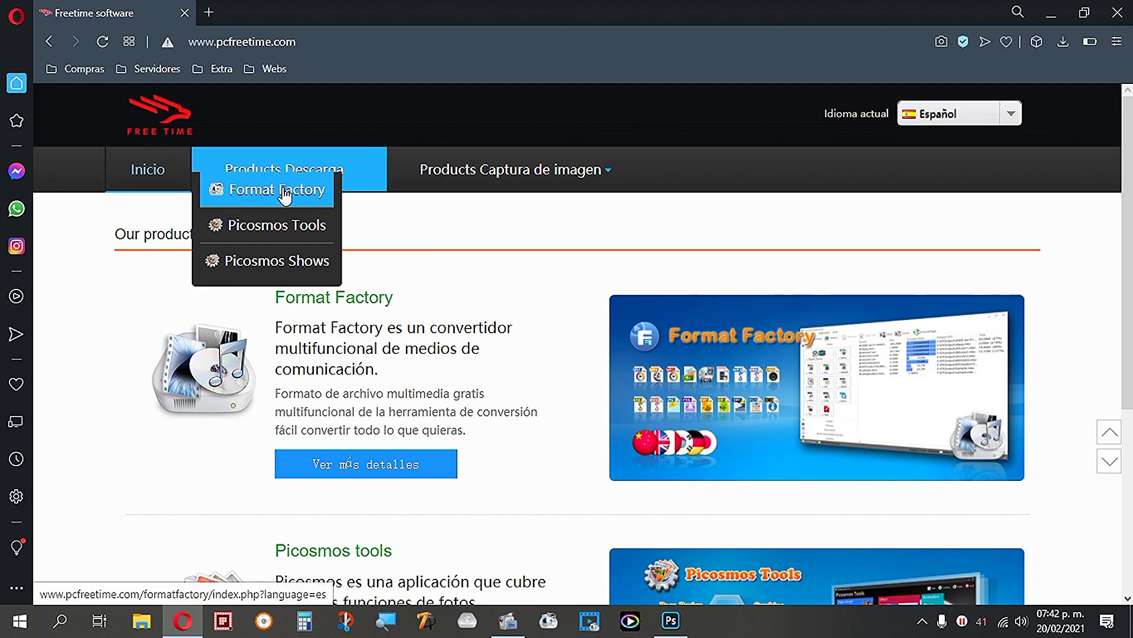
pyautogui.click(263, 192)
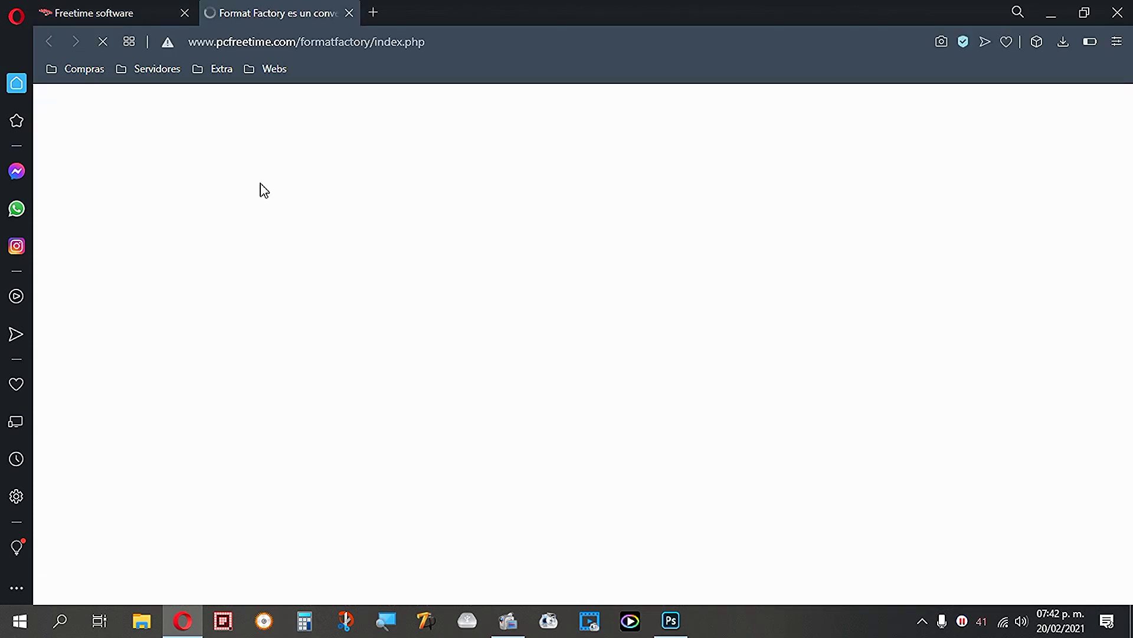
# Start the Format Factory installer download, cancel saving it, and close the browser.
pyautogui.scroll(-4, 903, 185)
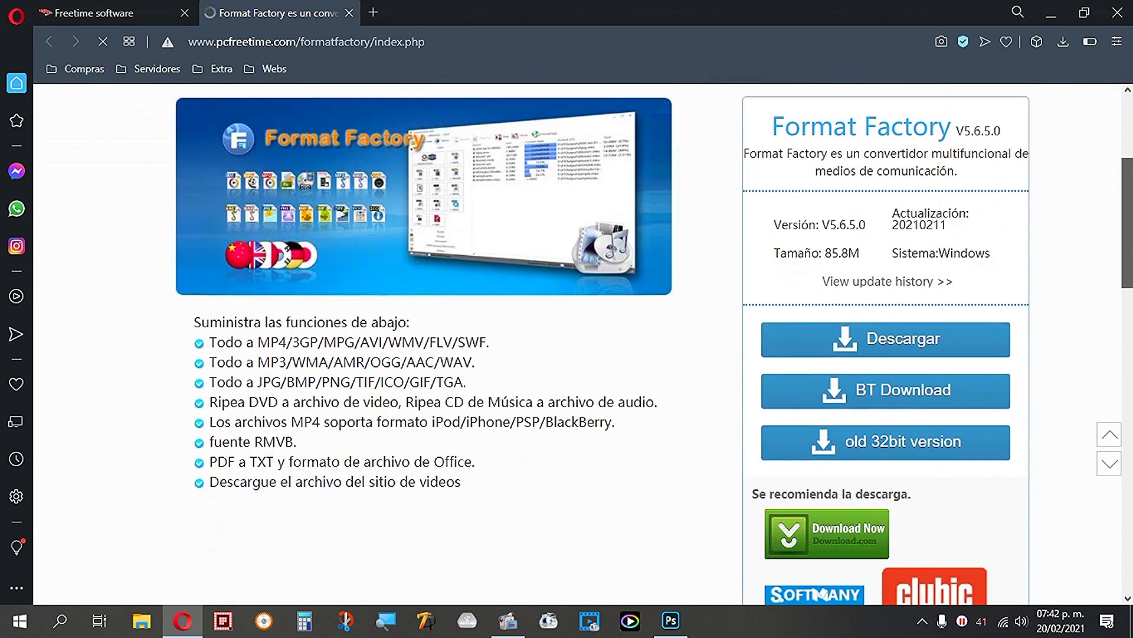
pyautogui.scroll(-1, 904, 295)
pyautogui.click(974, 287)
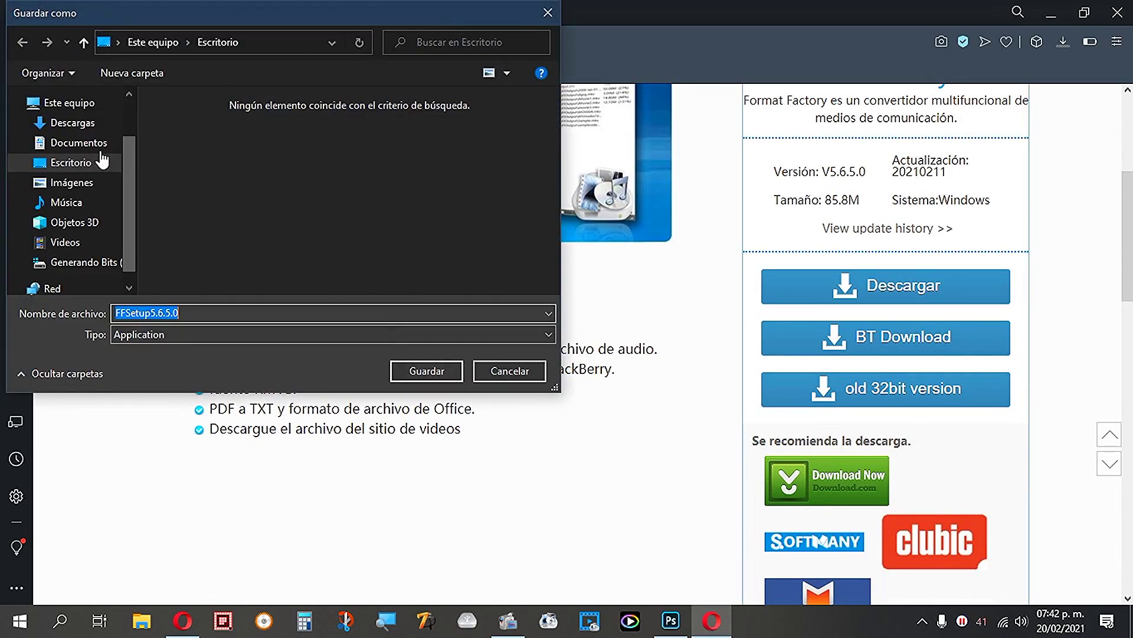
pyautogui.moveTo(71, 177)
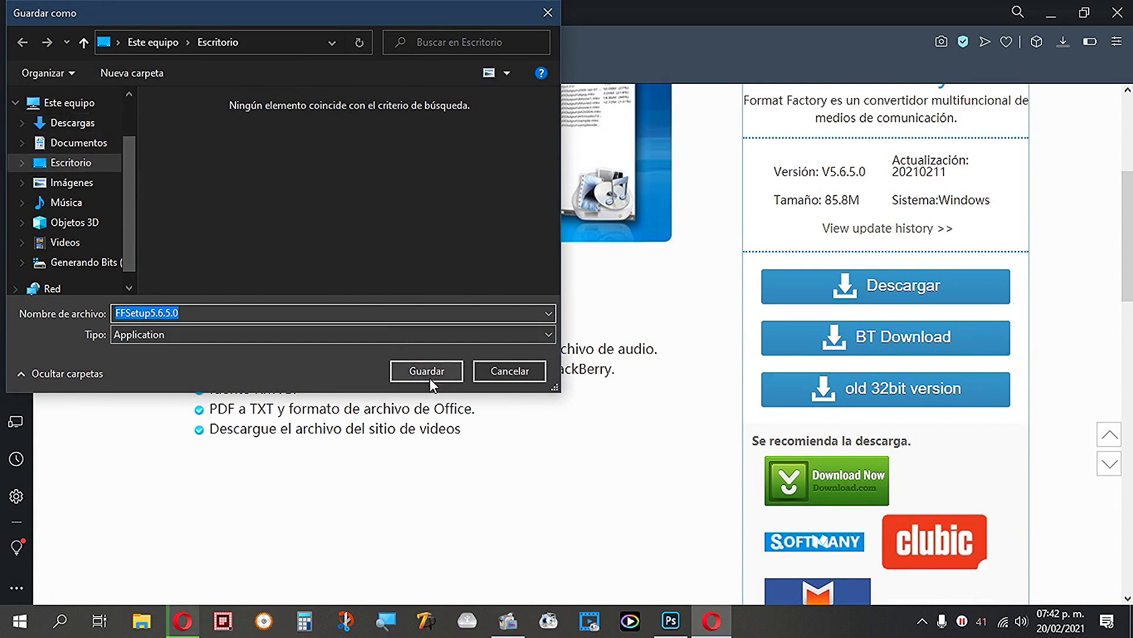
pyautogui.click(505, 372)
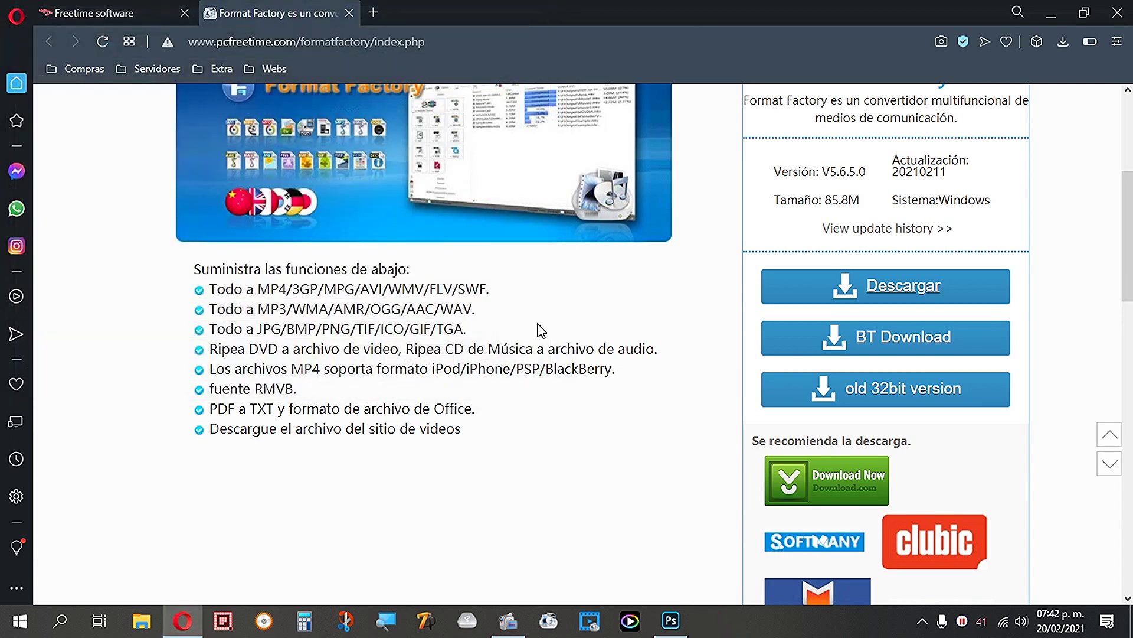
pyautogui.click(349, 12)
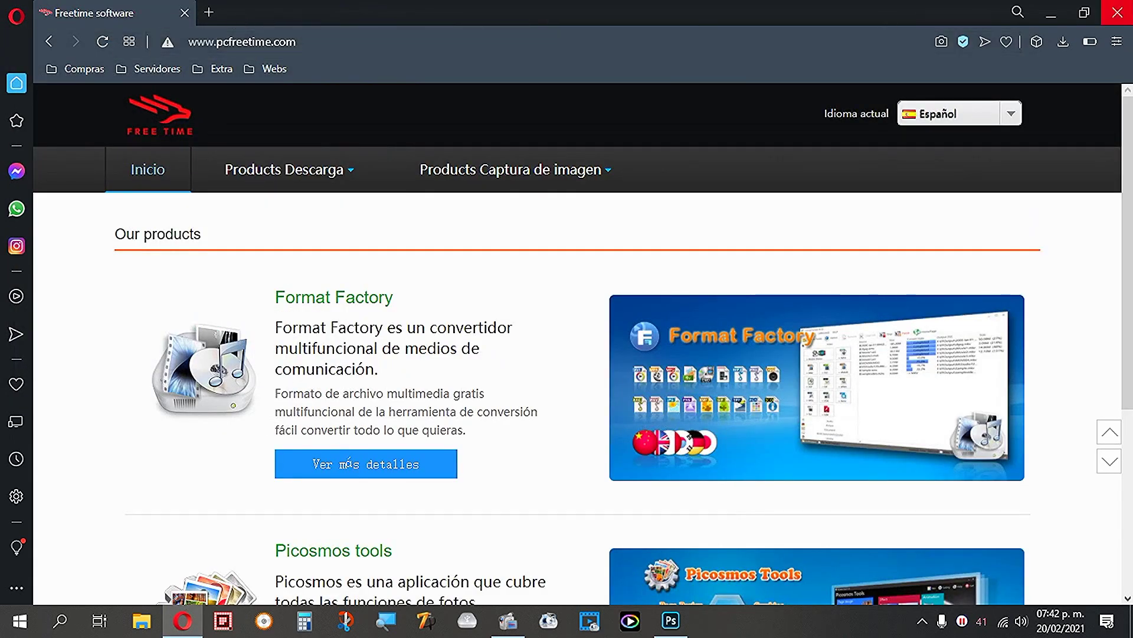
pyautogui.click(1117, 12)
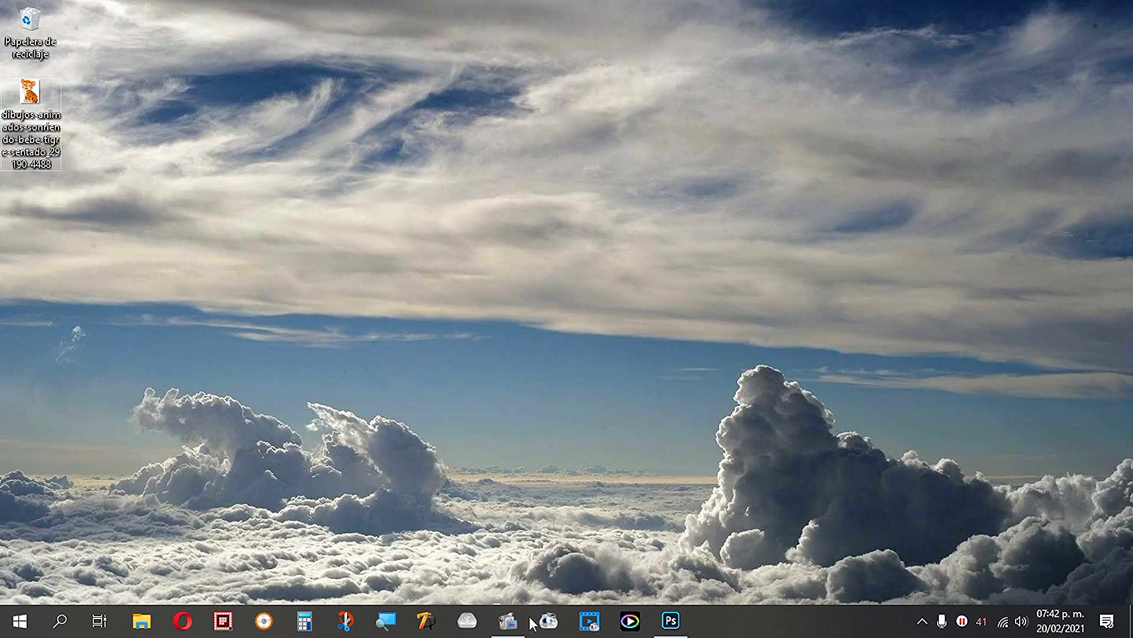
# Add the tiger WebP file from the desktop to Format Factory.
pyautogui.click(553, 416)
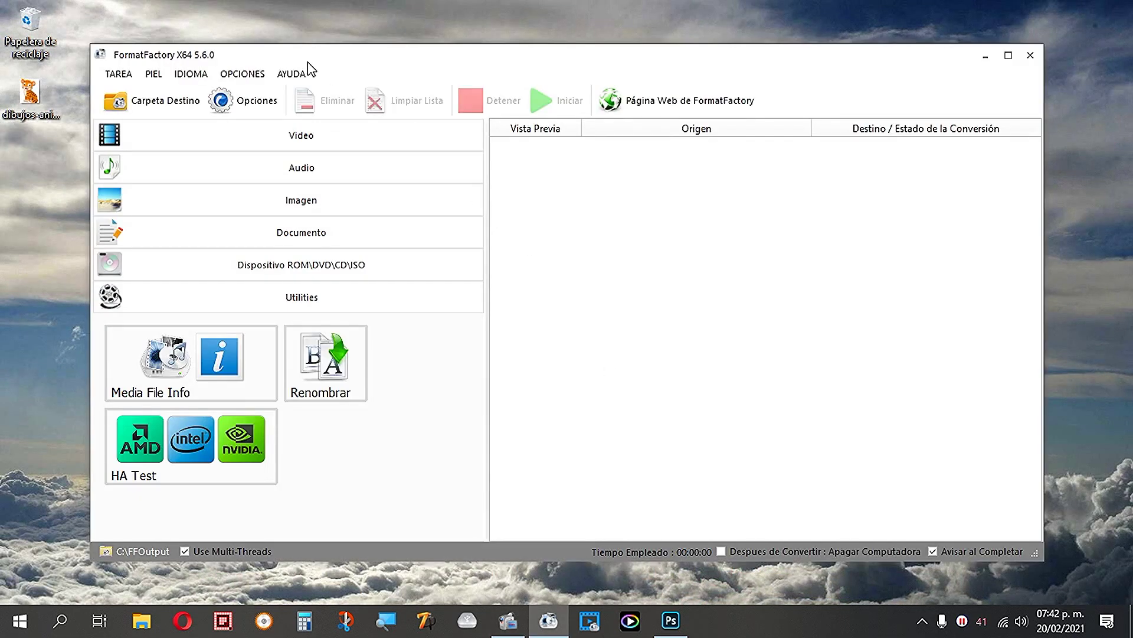
pyautogui.moveTo(308, 62); pyautogui.dragTo(396, 52)
pyautogui.click(87, 181)
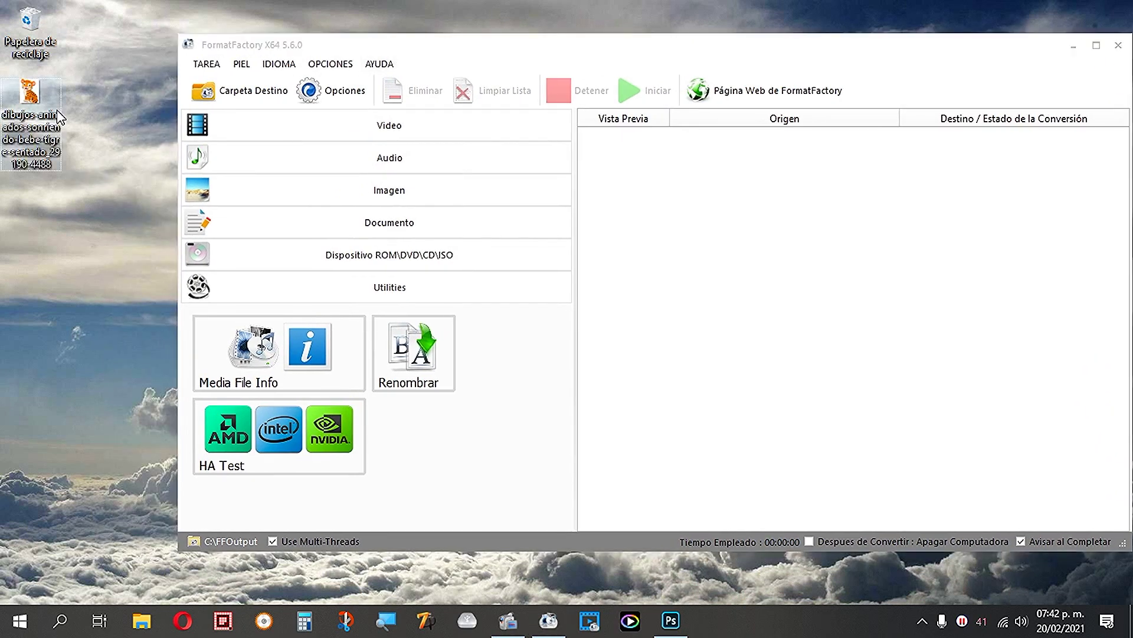
pyautogui.moveTo(59, 118); pyautogui.dragTo(685, 275)
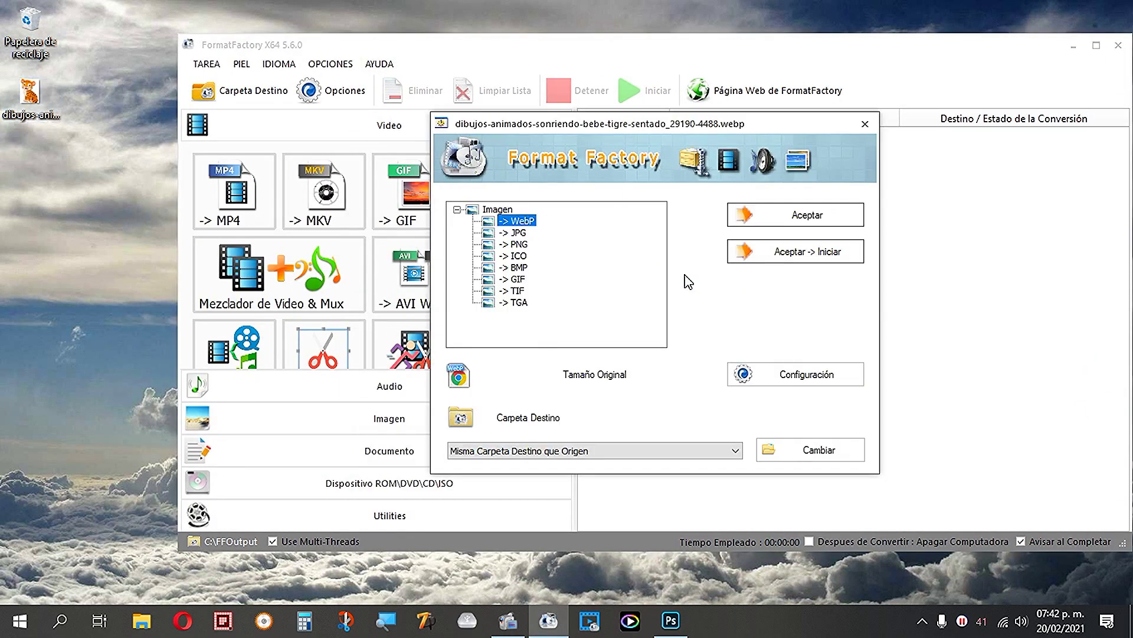
# Convert the tiger image to JPG, then close Format Factory.
pyautogui.click(523, 234)
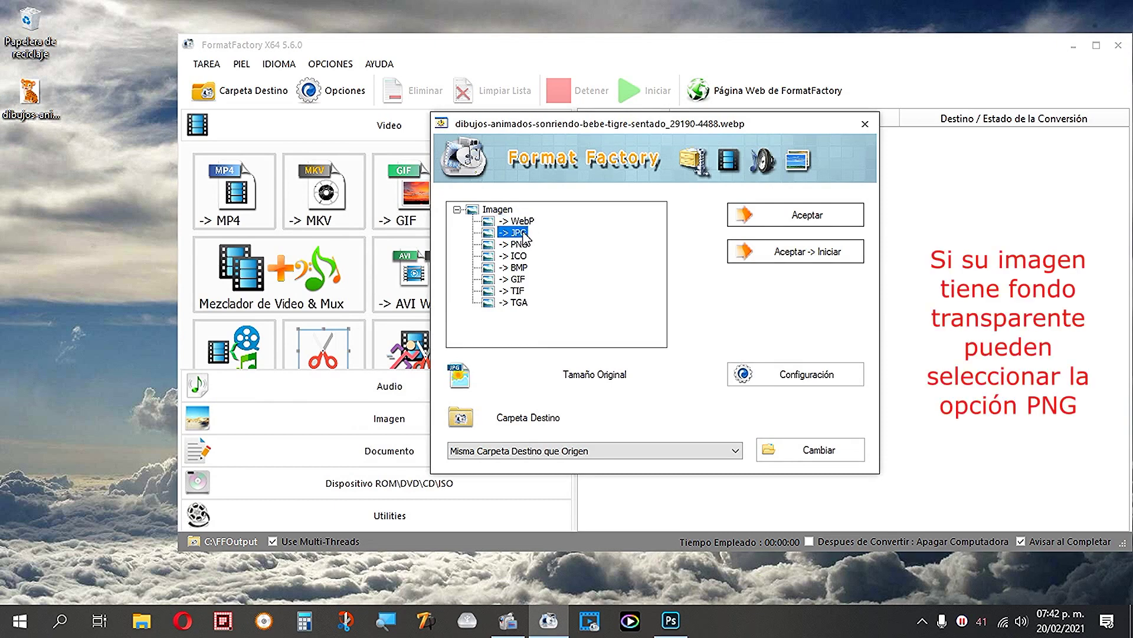
pyautogui.click(808, 219)
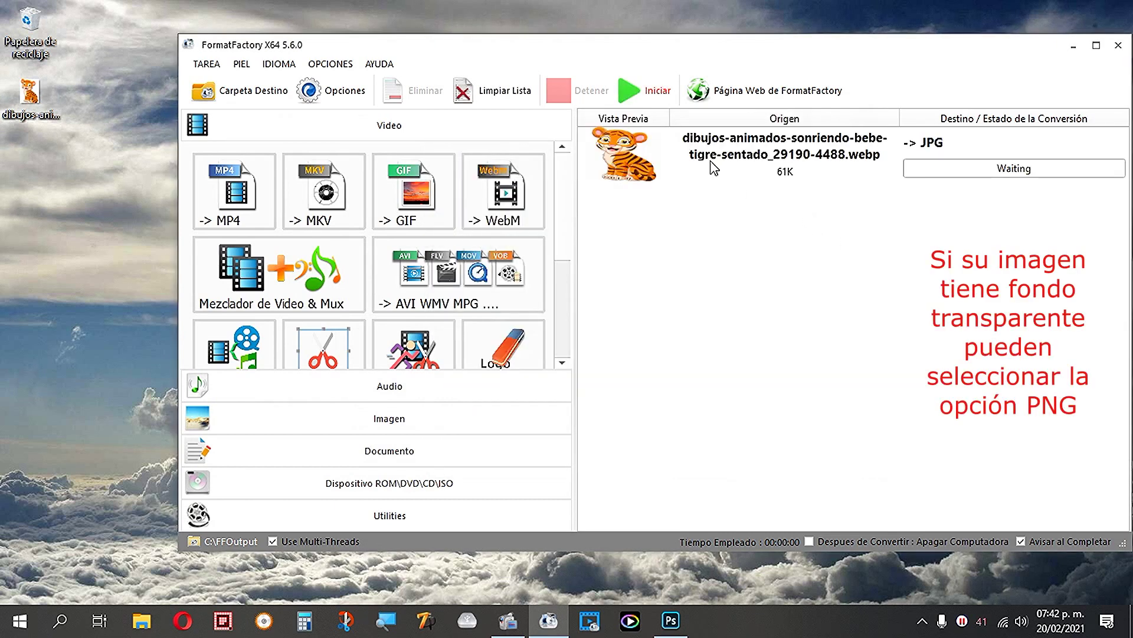
pyautogui.click(661, 103)
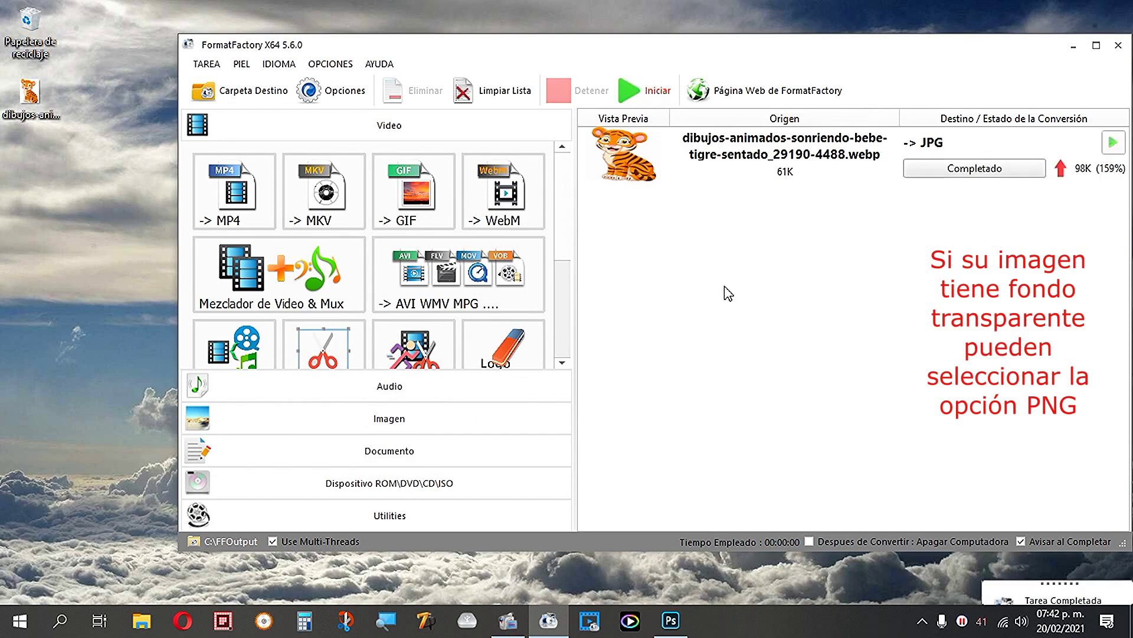
pyautogui.moveTo(696, 54); pyautogui.dragTo(633, 86)
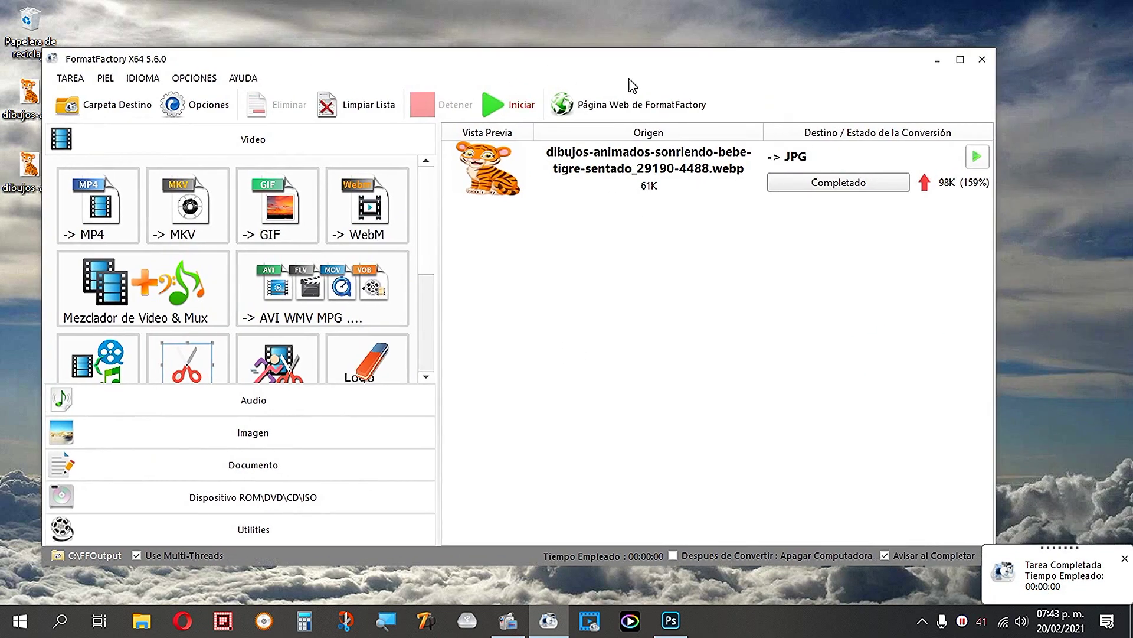
pyautogui.click(982, 59)
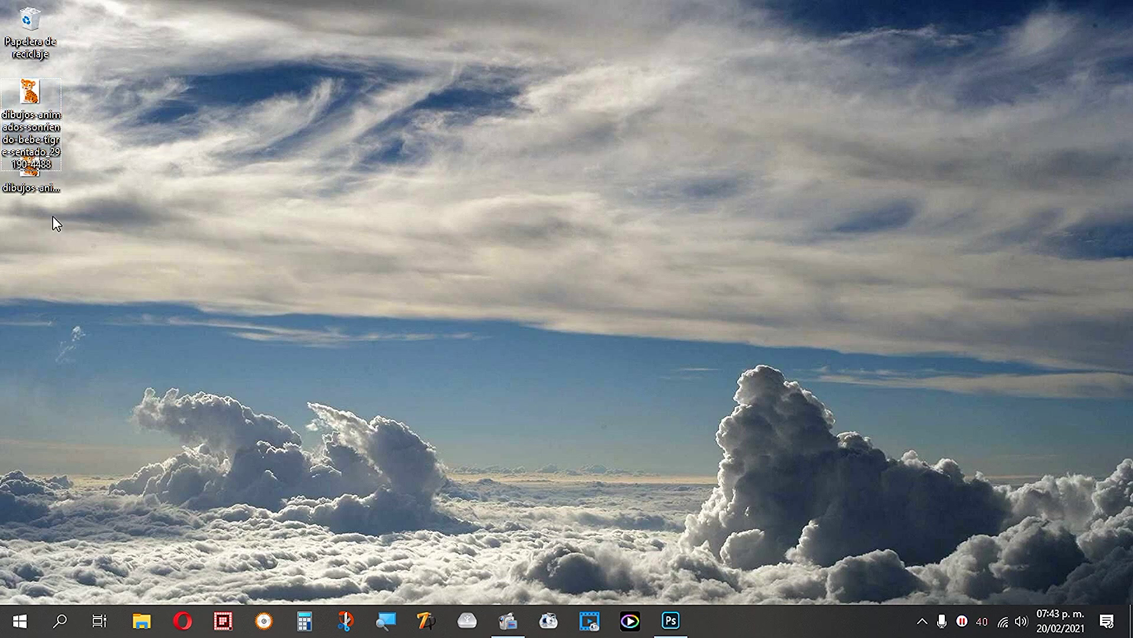
pyautogui.click(42, 192)
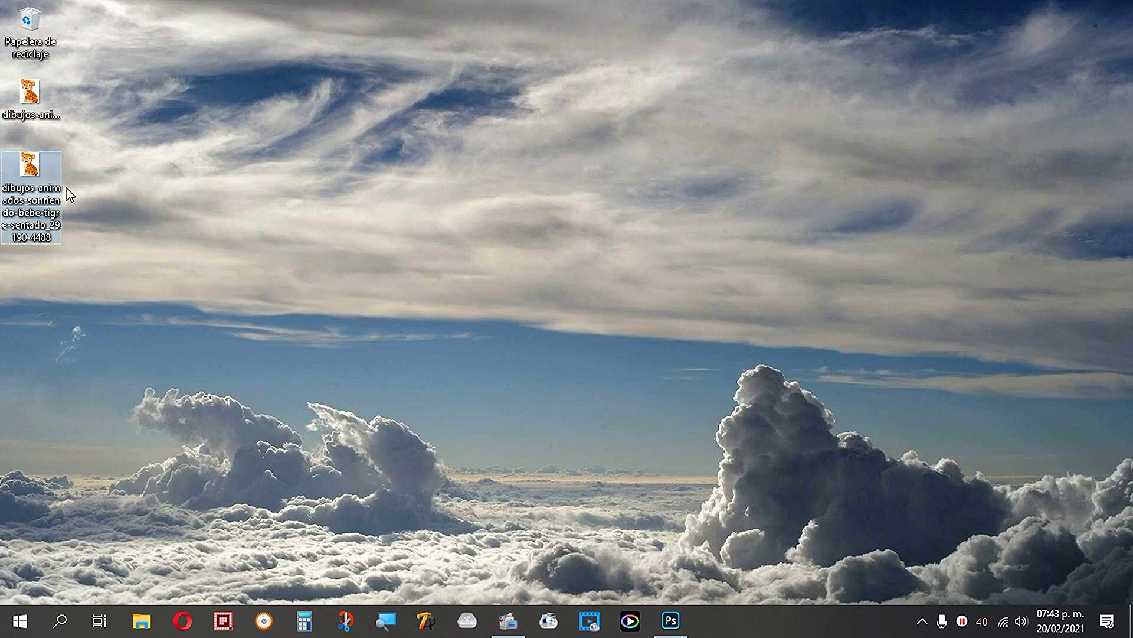
pyautogui.doubleClick(51, 171)
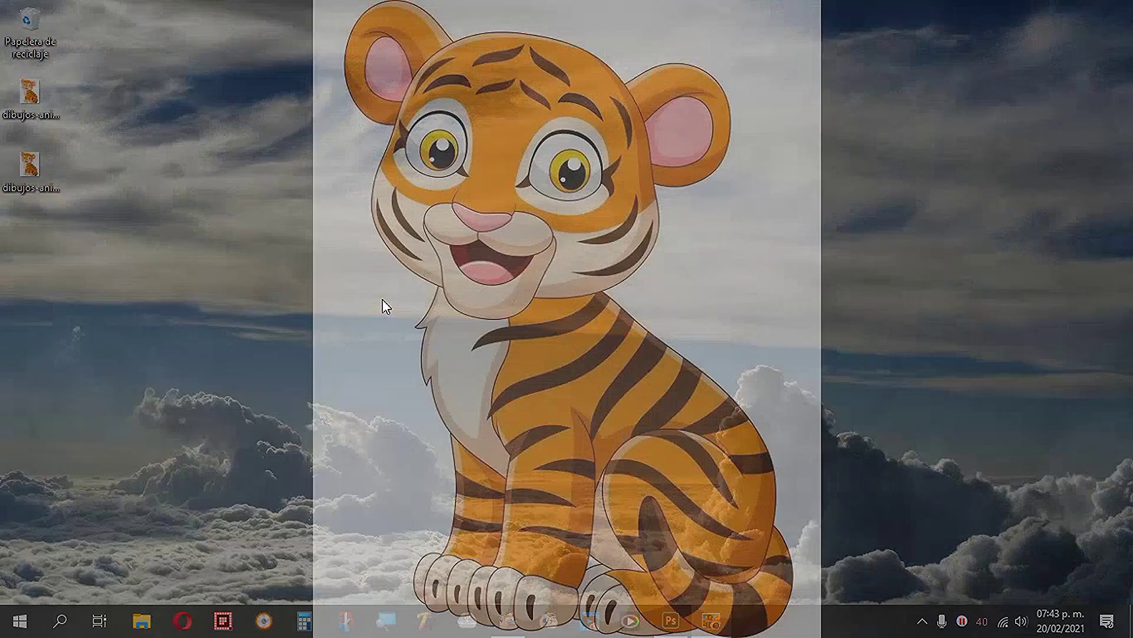
pyautogui.press('Escape')
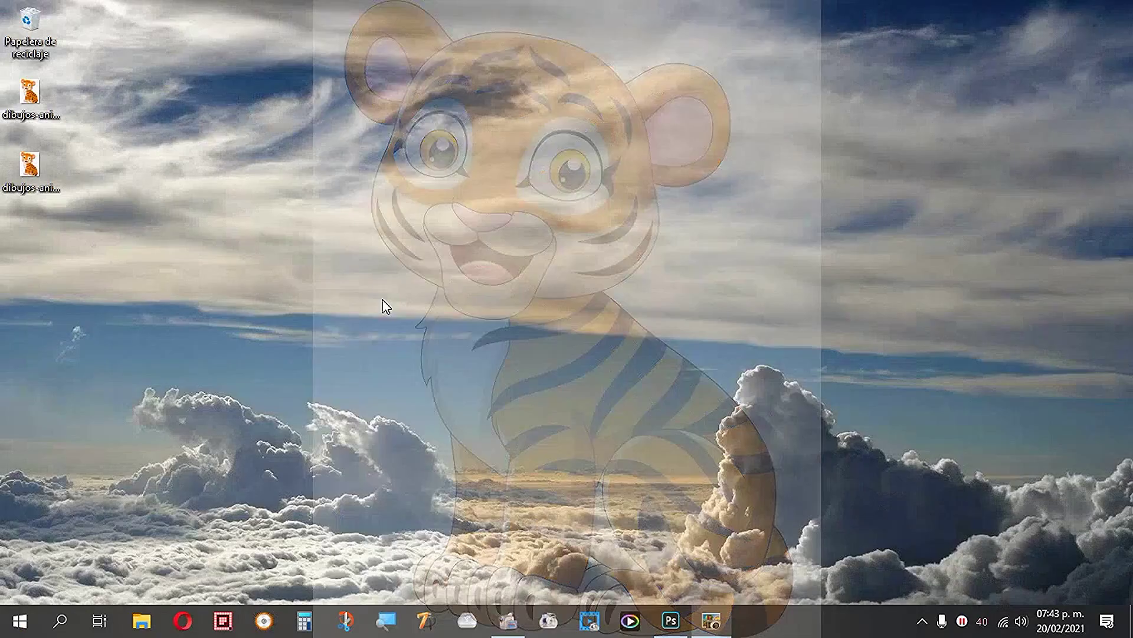
# Open the tiger JPG in Photoshop with its profile unchanged, maximize, then minimize Photoshop.
pyautogui.click(671, 620)
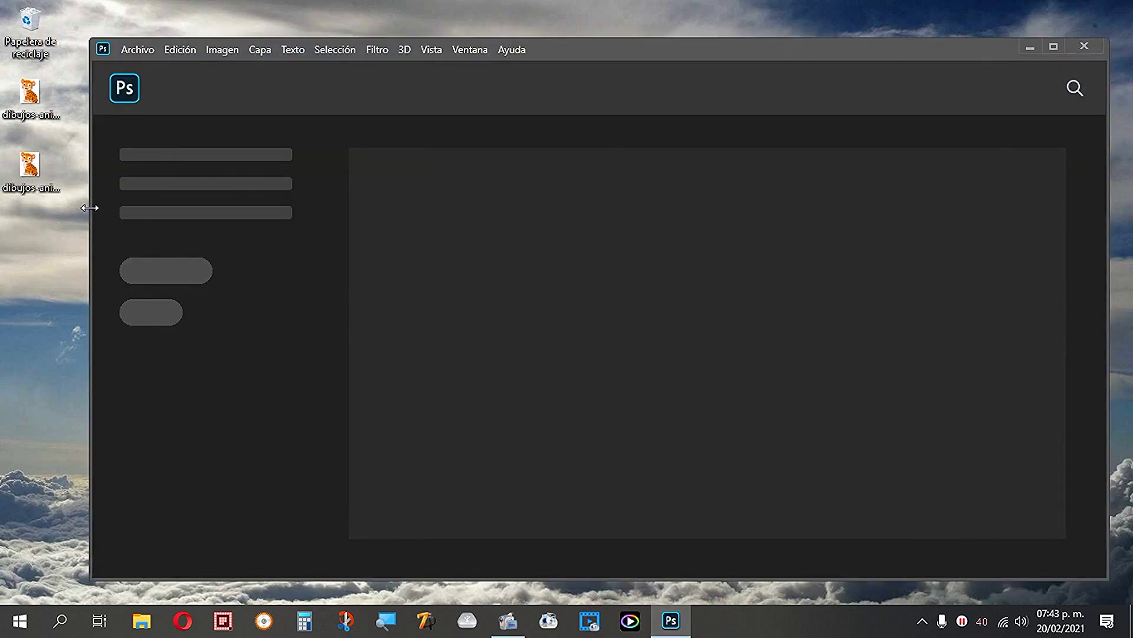
pyautogui.moveTo(29, 165); pyautogui.dragTo(453, 231)
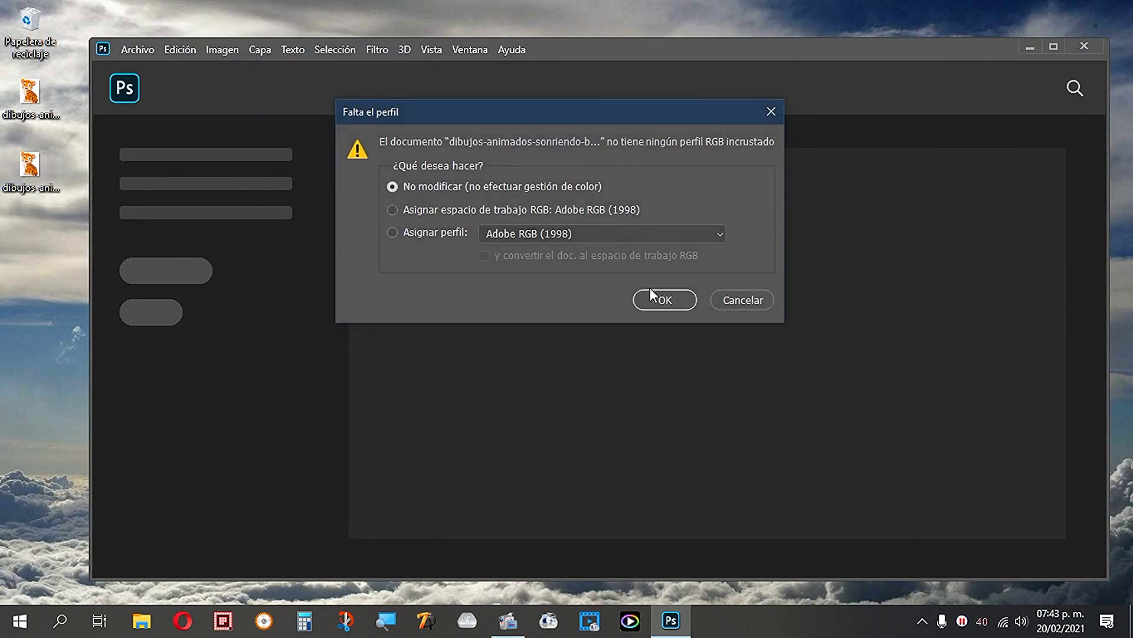
pyautogui.click(661, 298)
pyautogui.doubleClick(622, 52)
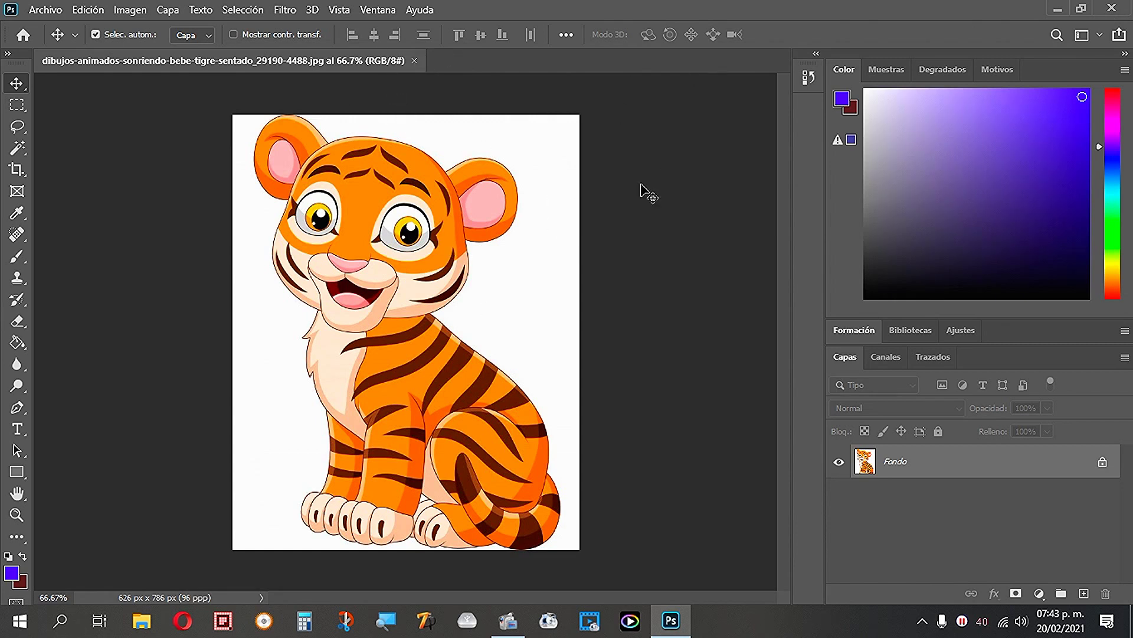
pyautogui.click(1058, 8)
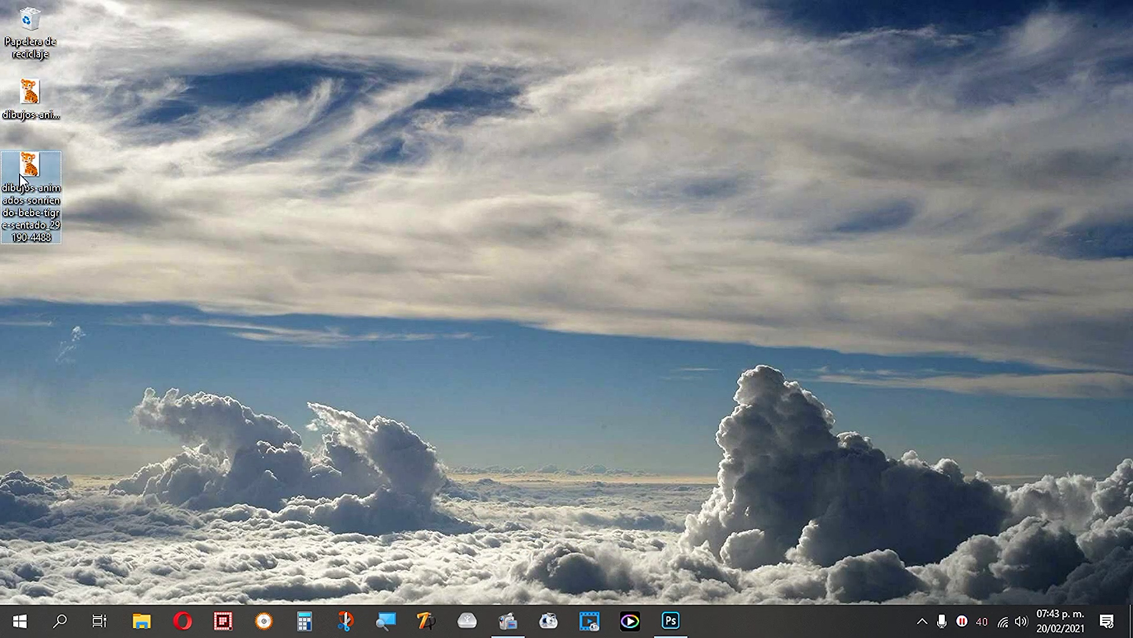
# Move the tiger file aside and close the tiger document in Photoshop.
pyautogui.moveTo(29, 165); pyautogui.dragTo(29, 24)
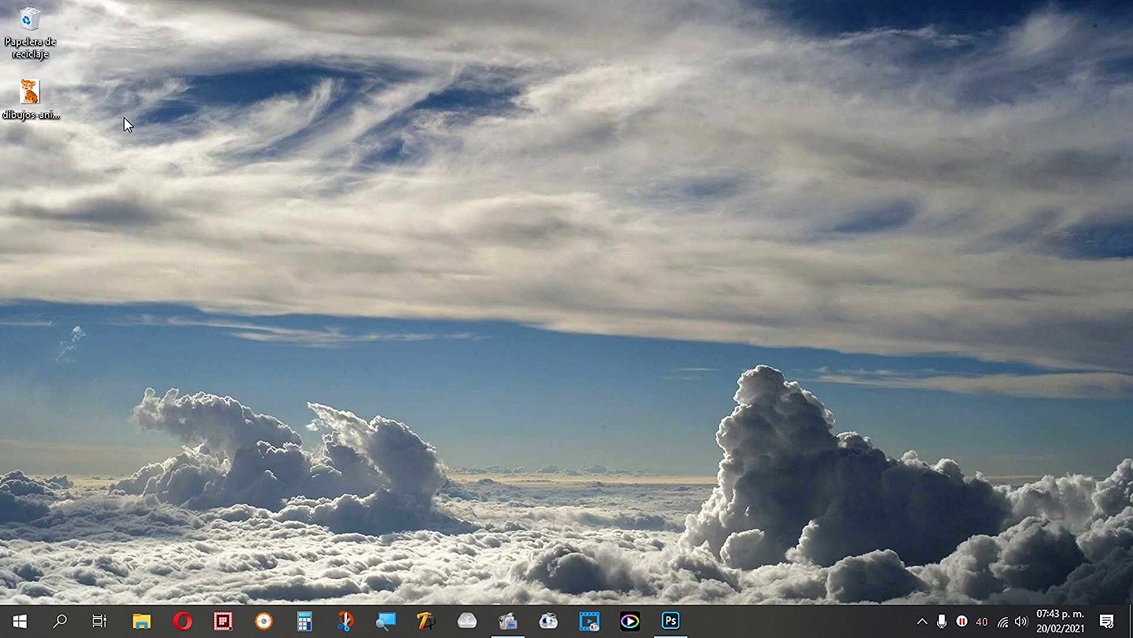
pyautogui.click(670, 619)
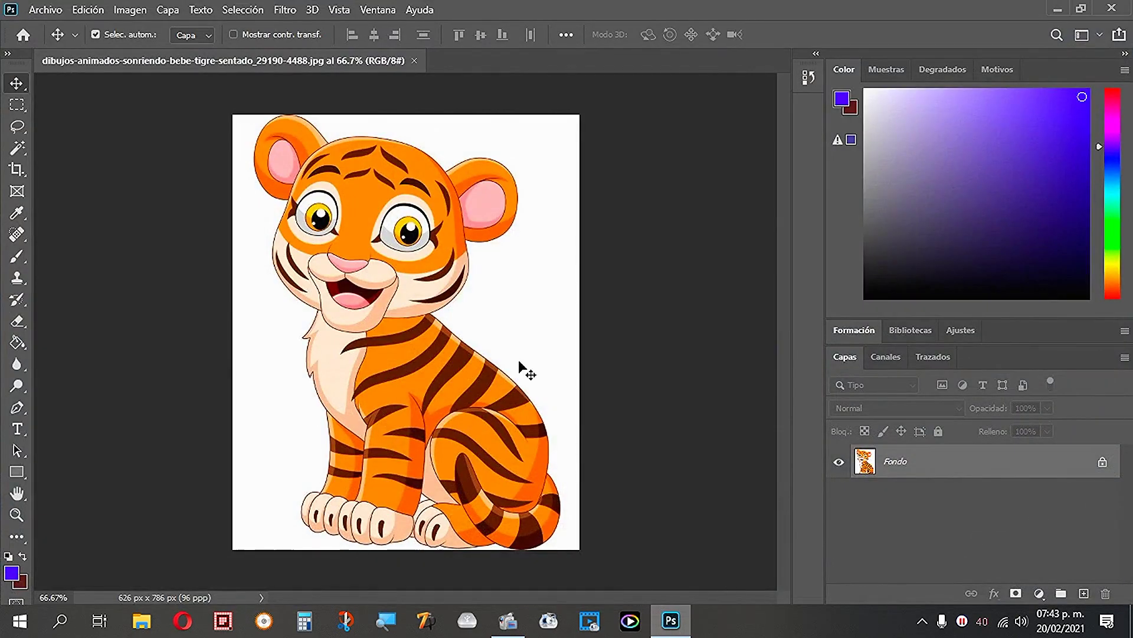
pyautogui.click(415, 60)
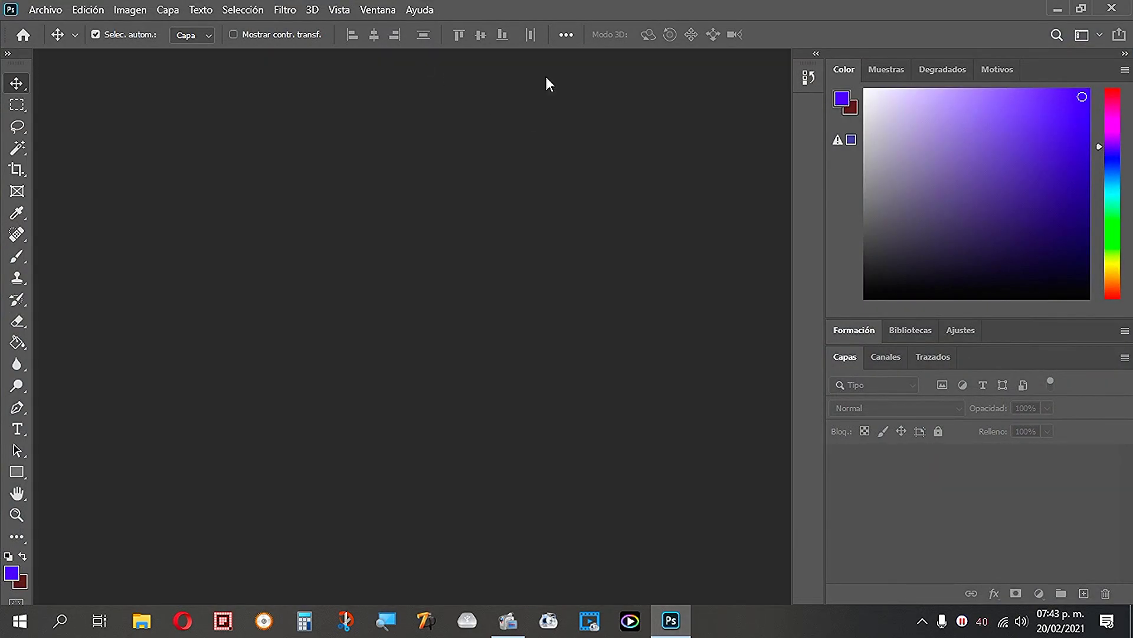
# Try opening the remaining desktop tiger file, dismiss the wrong-document-type error, and minimize Photoshop.
pyautogui.click(1081, 8)
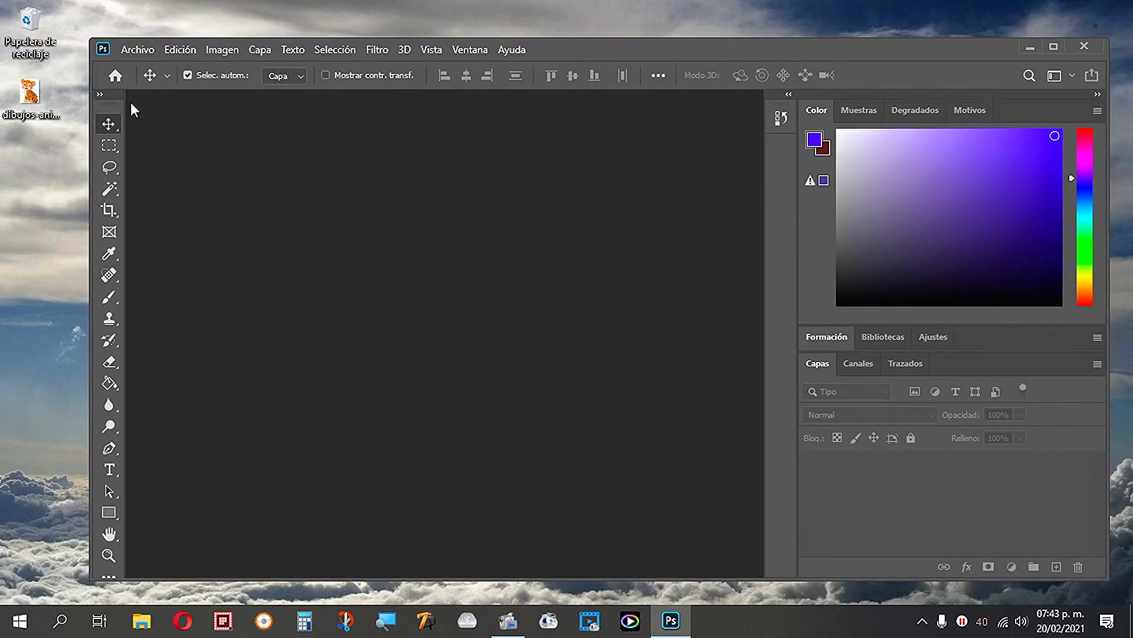
pyautogui.moveTo(29, 95); pyautogui.dragTo(324, 183)
pyautogui.click(653, 243)
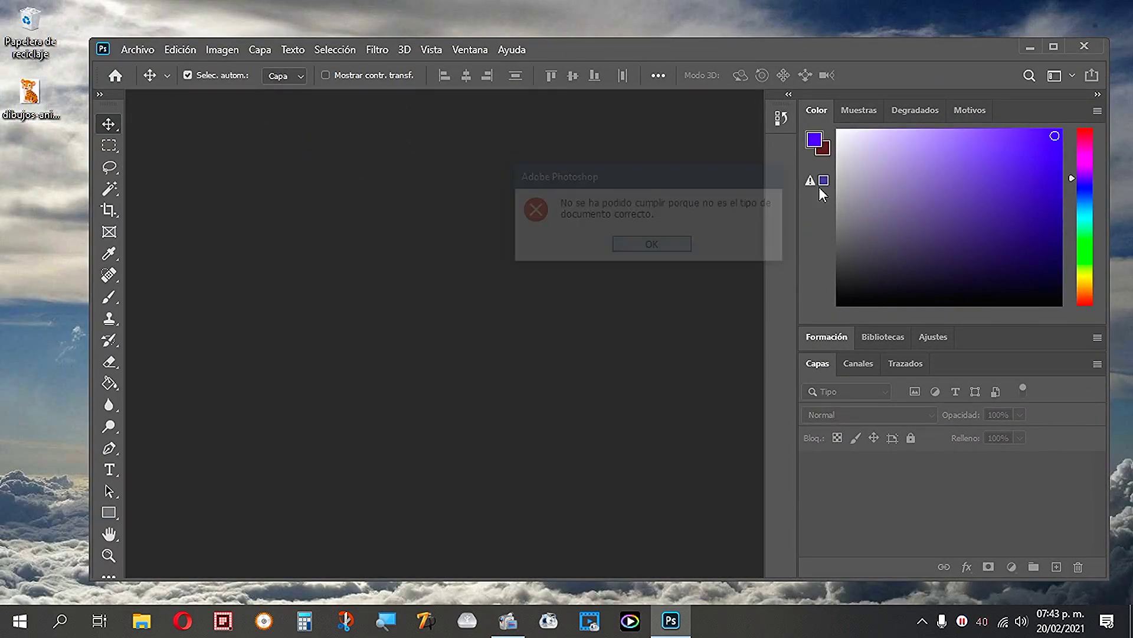
pyautogui.click(1030, 46)
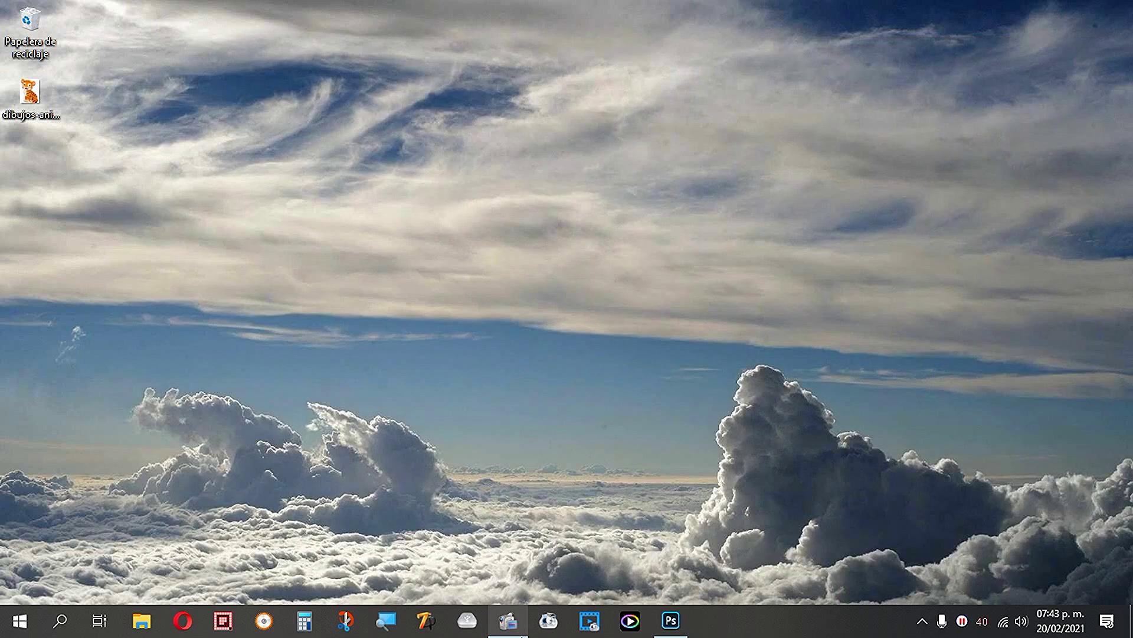
# Launch Format Factory, add the tiger WebP, and convert it to JPG.
pyautogui.click(548, 620)
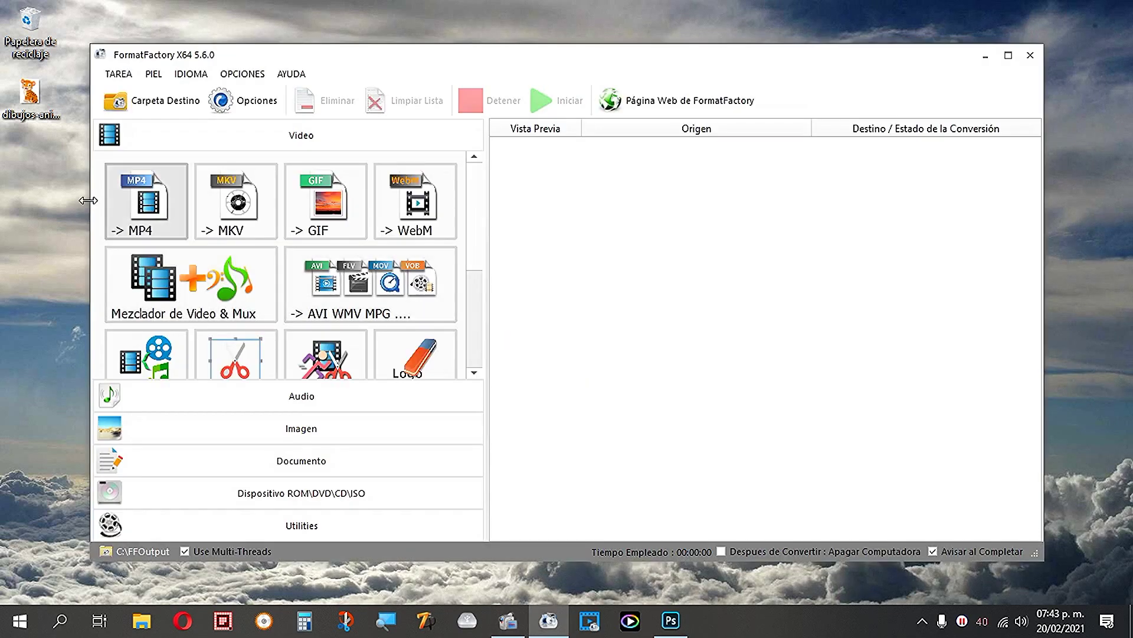
pyautogui.moveTo(29, 95); pyautogui.dragTo(537, 251)
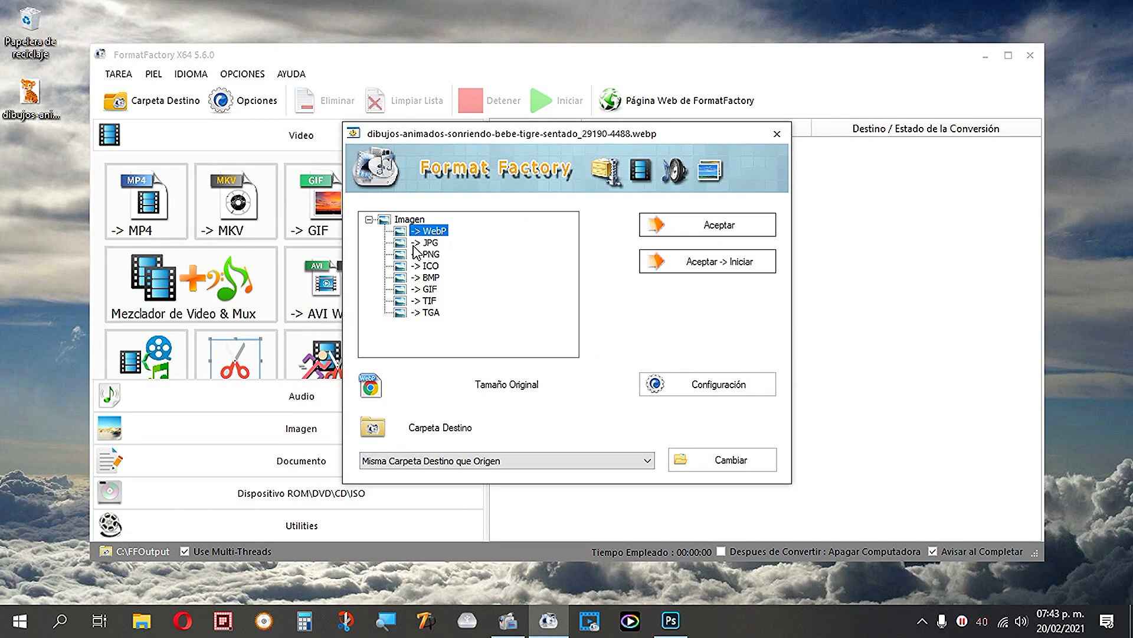
pyautogui.click(428, 242)
pyautogui.click(703, 225)
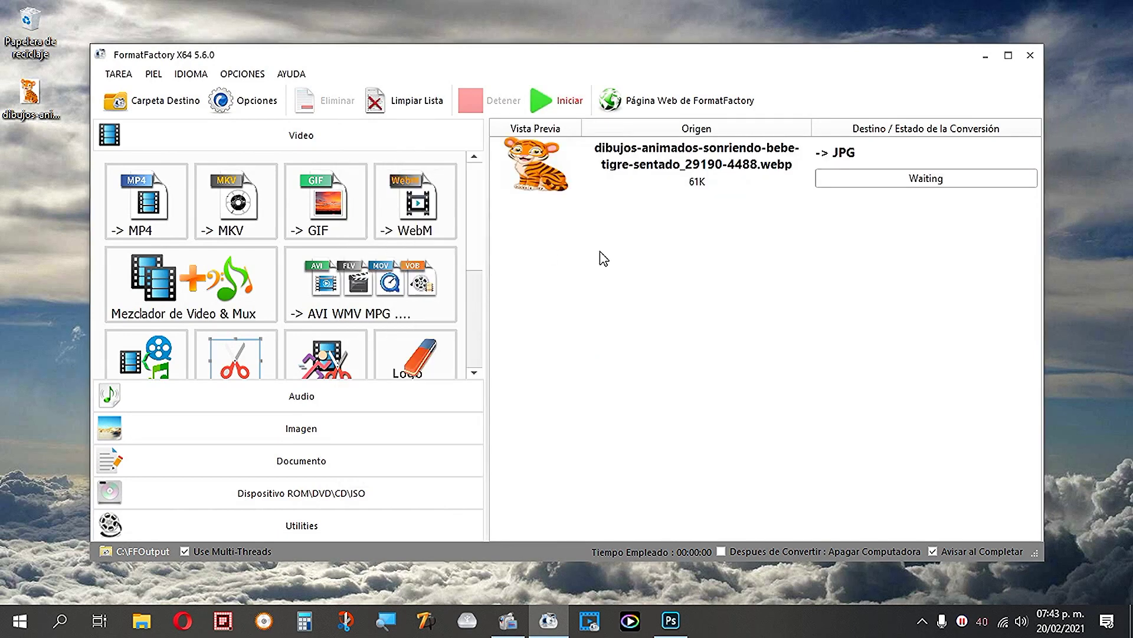
pyautogui.click(567, 103)
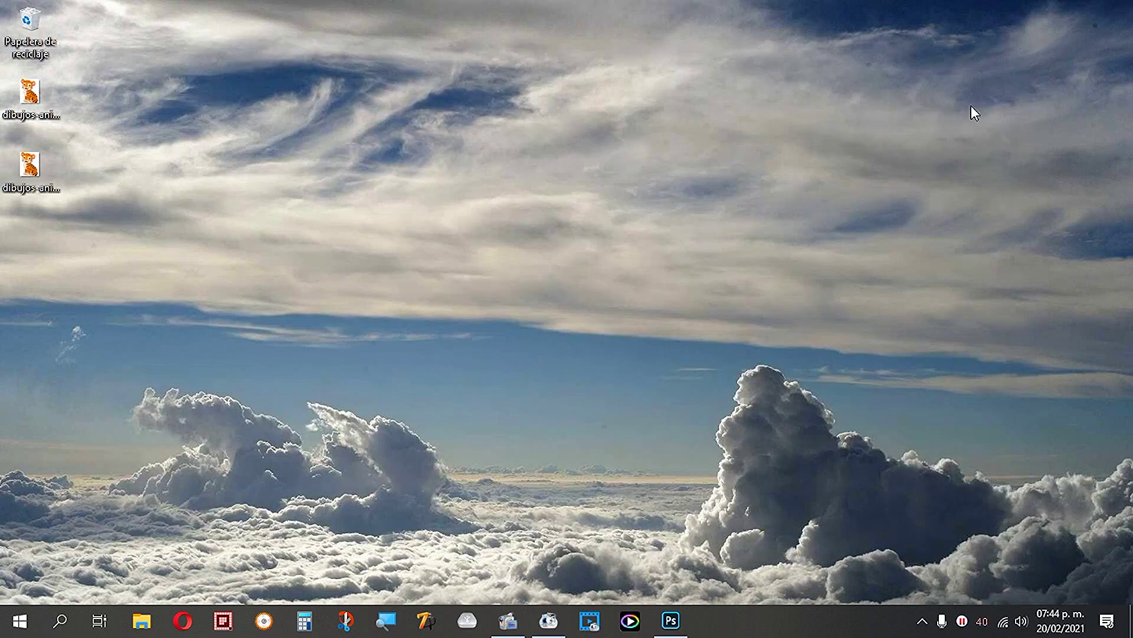
# Close Format Factory and open the reconverted tiger JPG in a maximized Photoshop, profile unchanged.
pyautogui.click(1030, 56)
pyautogui.click(671, 620)
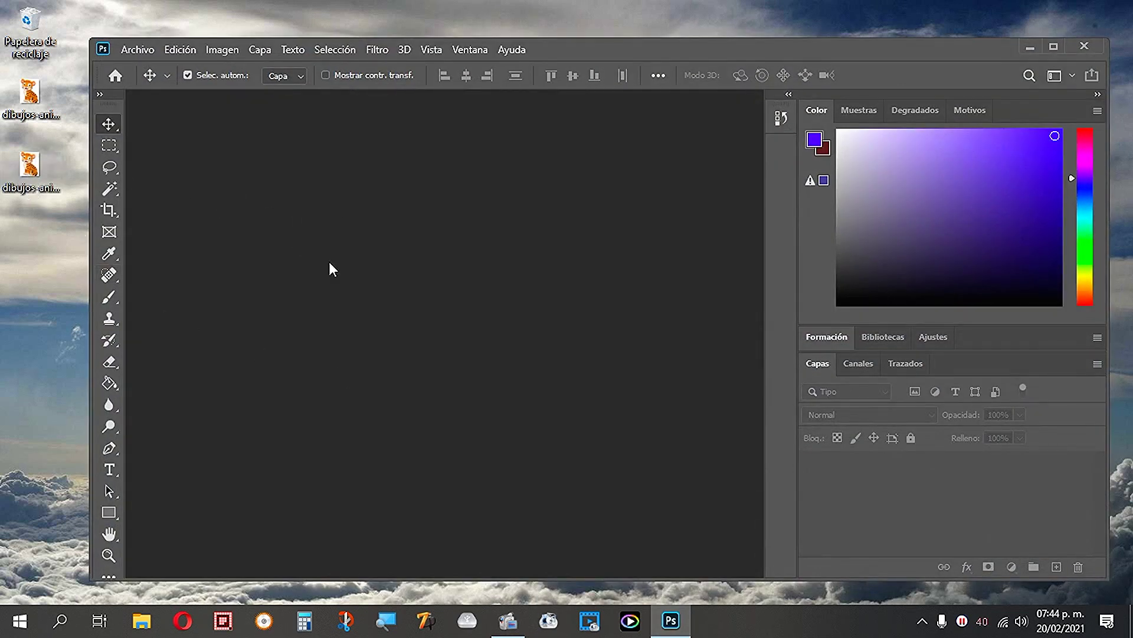
pyautogui.click(666, 301)
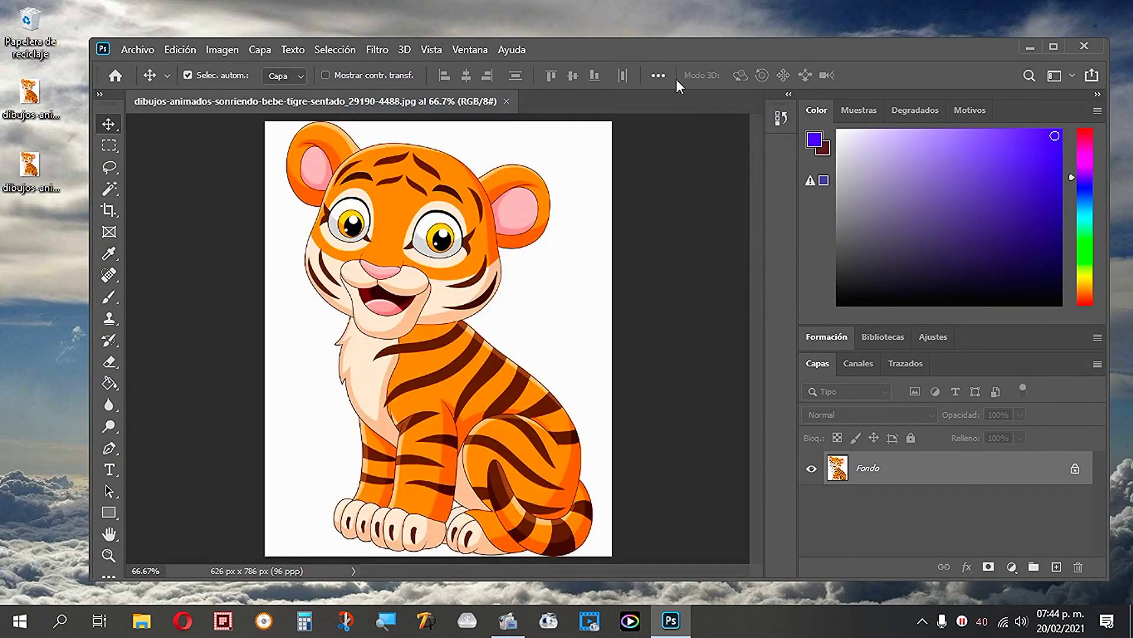
pyautogui.doubleClick(678, 47)
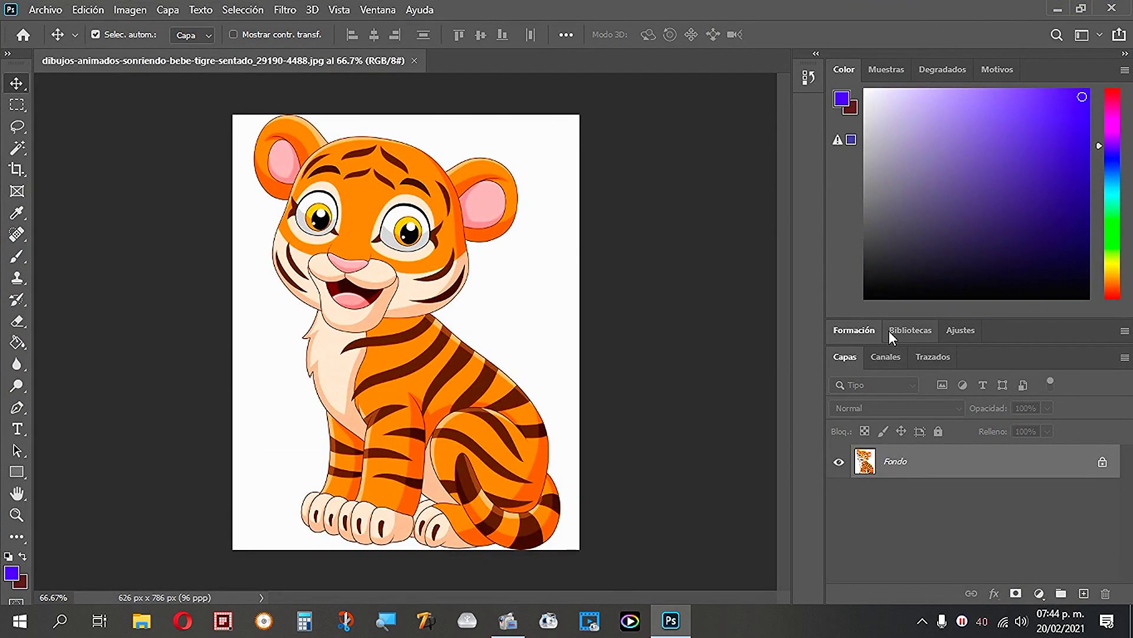